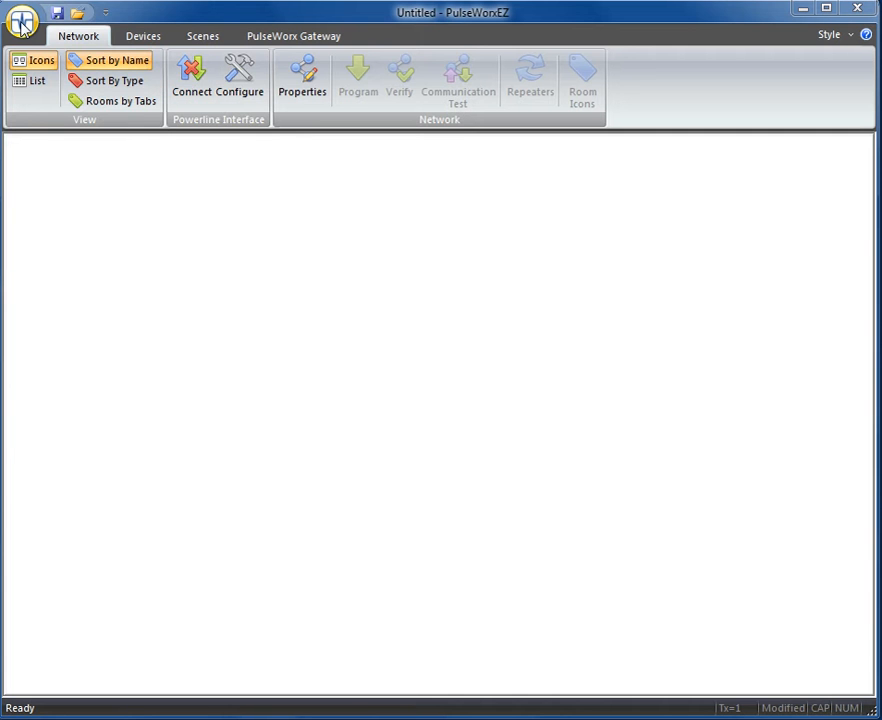
Step: Create a new network named UPB Network with an automatically picked network ID and password and no repeater or phase coupler
left_click(22, 18)
left_click(22, 70)
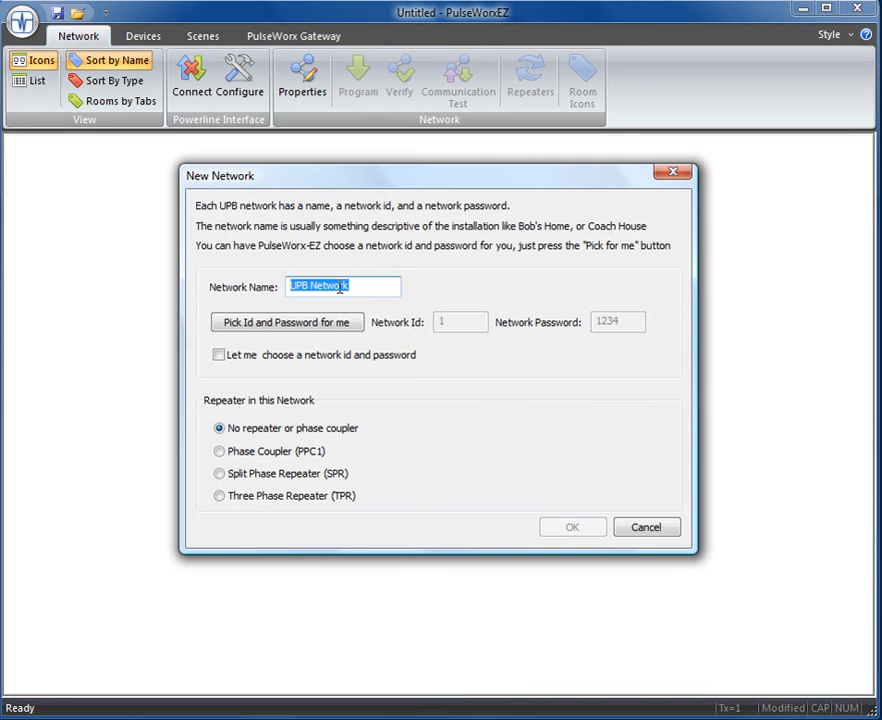
left_click_drag(359, 288, 138, 268)
type("K ")
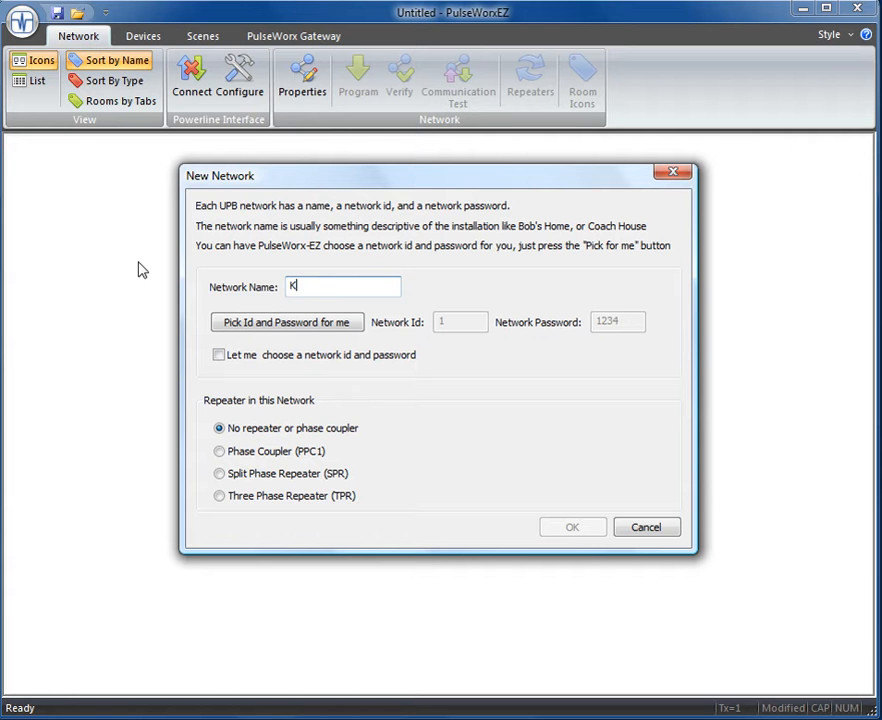
type("Network")
left_click(346, 323)
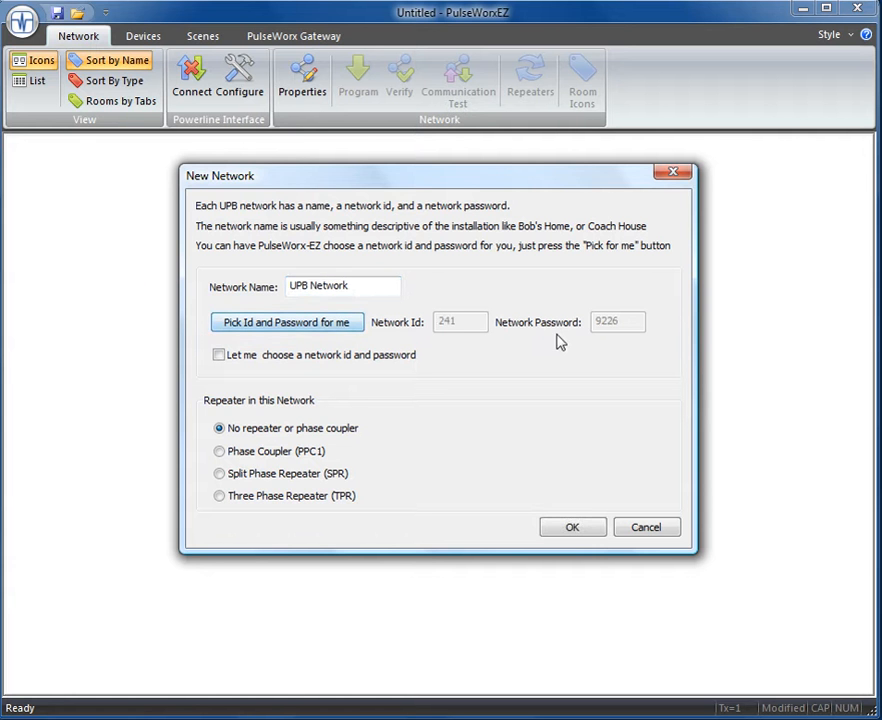
left_click(574, 528)
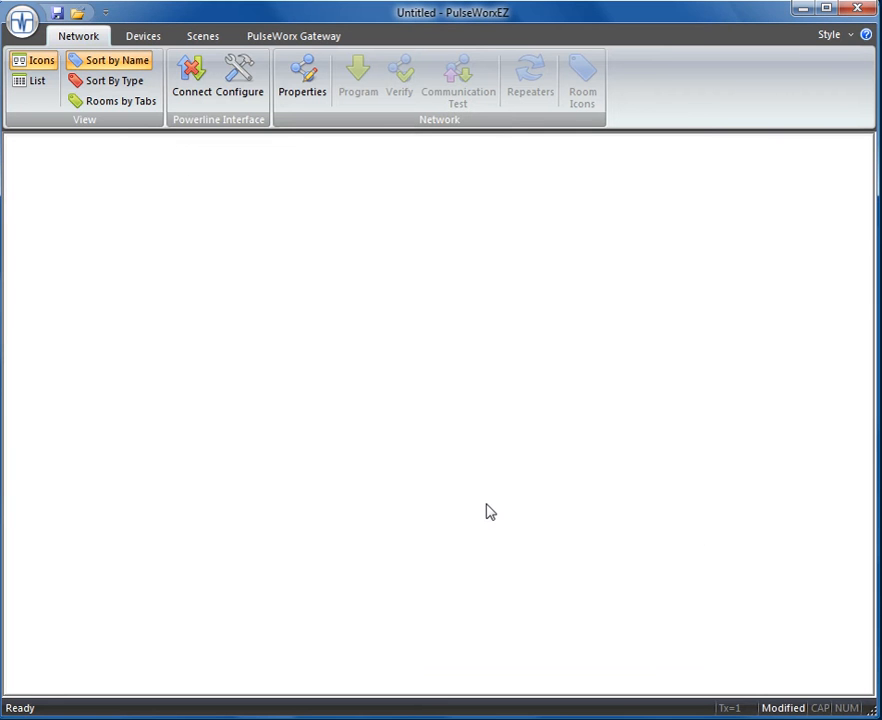
Step: Add a (WS1DL) Wall Switch - LED/CFL Dimmer named Lights in the Craft room to the network
left_click(152, 42)
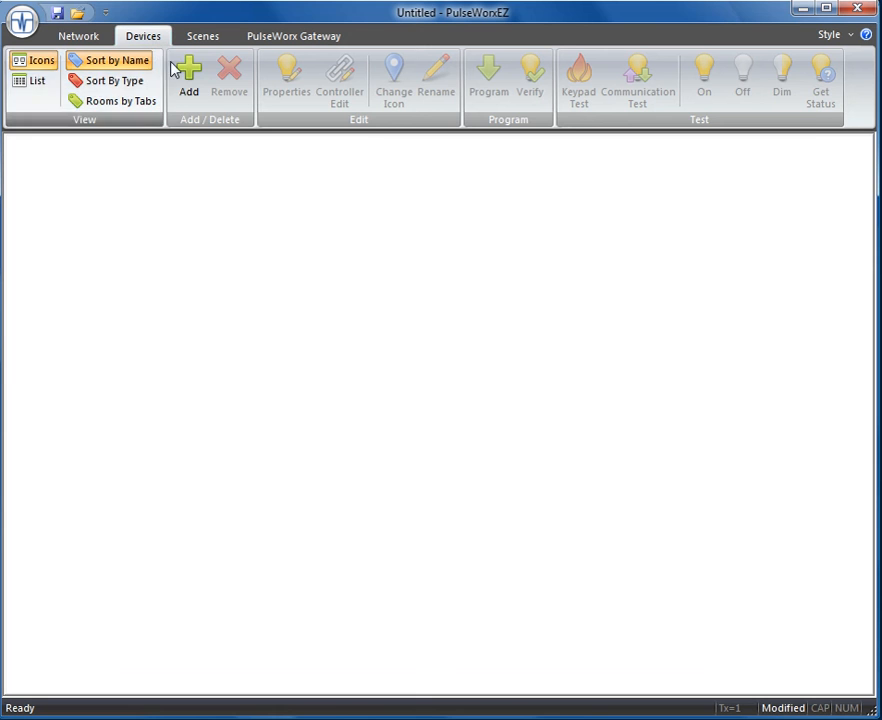
left_click(185, 78)
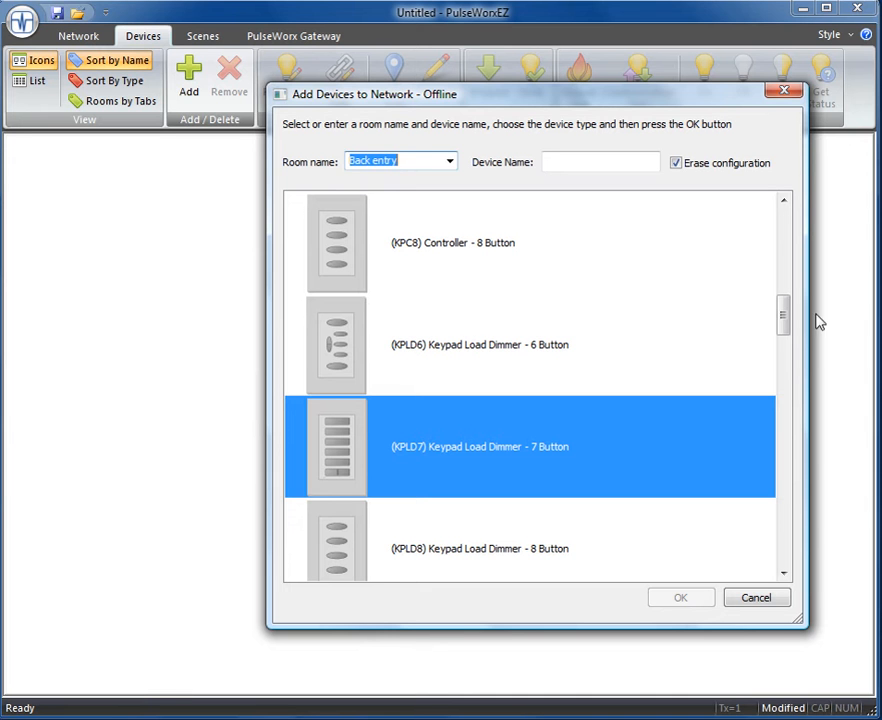
left_click_drag(786, 320, 788, 220)
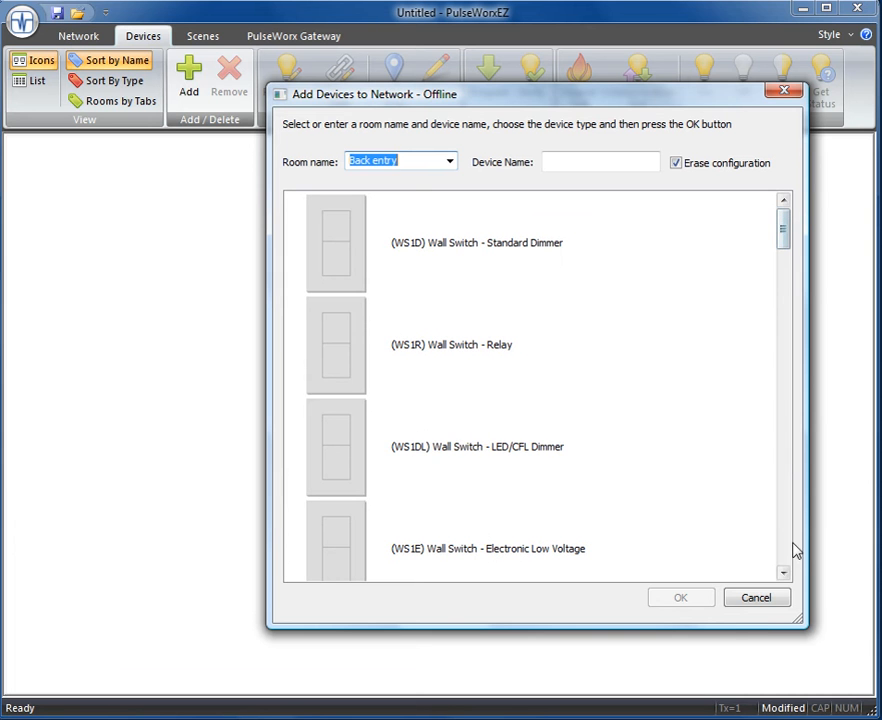
left_click(500, 468)
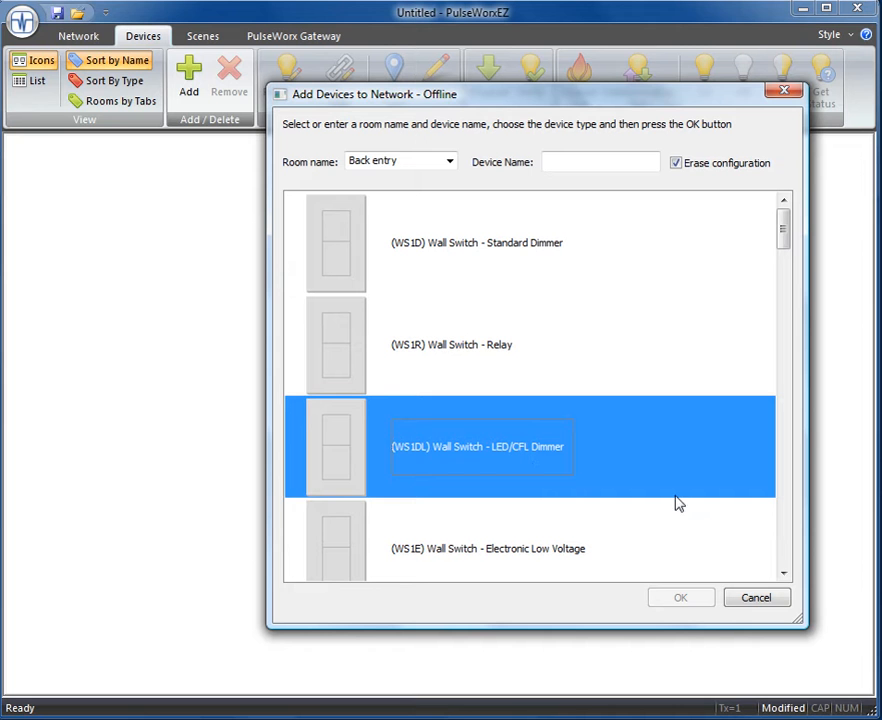
left_click(450, 162)
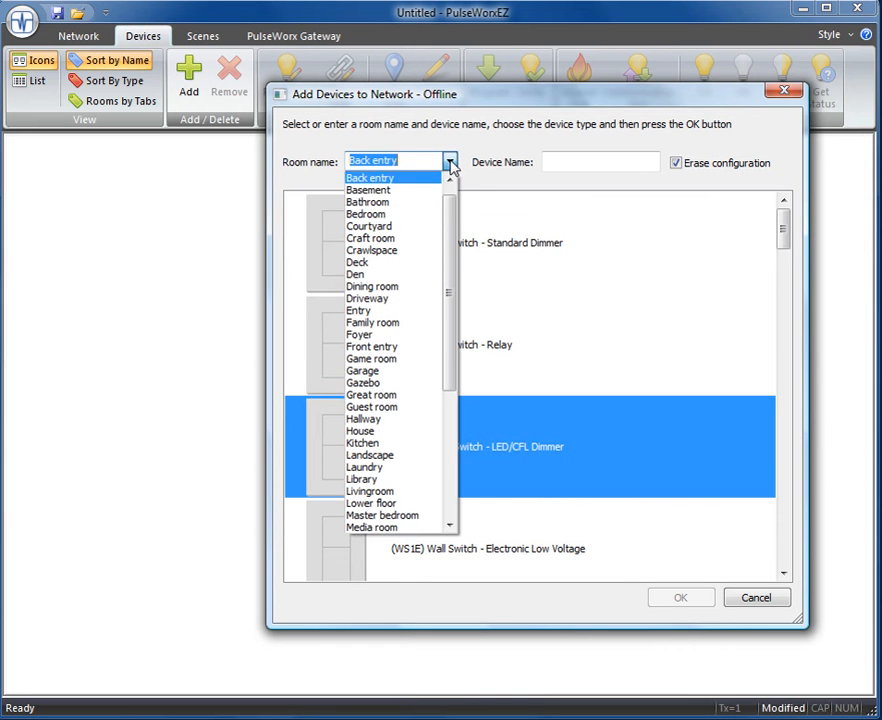
left_click(395, 238)
left_click(568, 163)
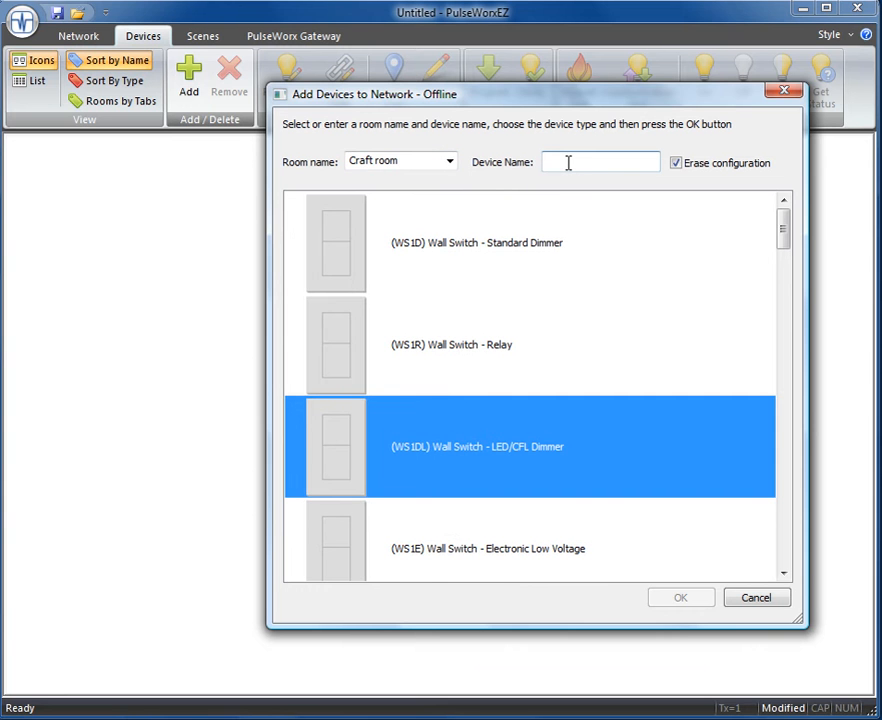
type("Lights")
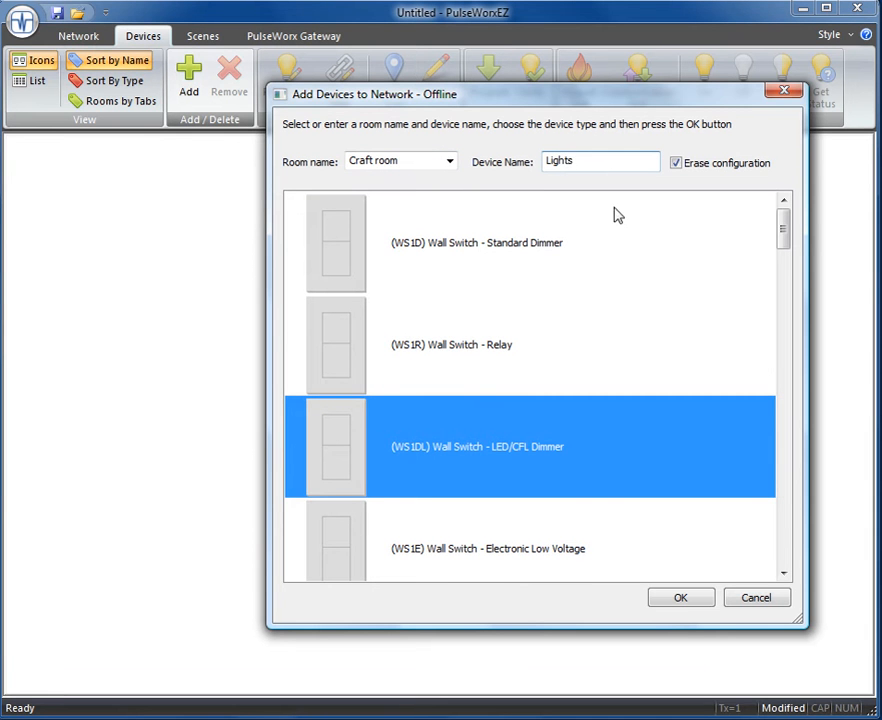
left_click(679, 598)
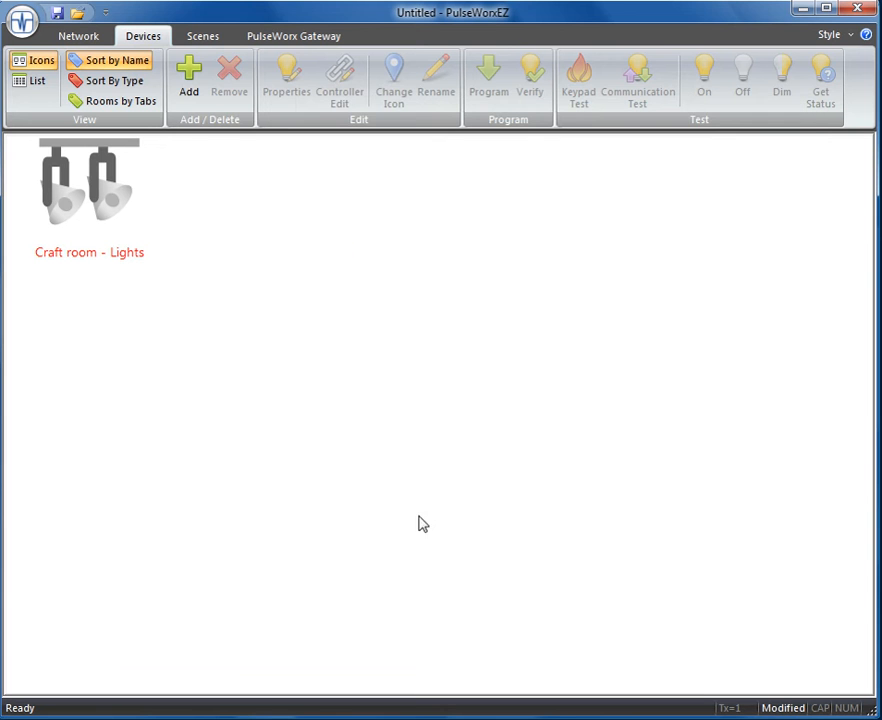
Step: Add a (KPLD7) Keypad Load Dimmer - 7 Button named Keypad in the Back entry room
left_click(189, 100)
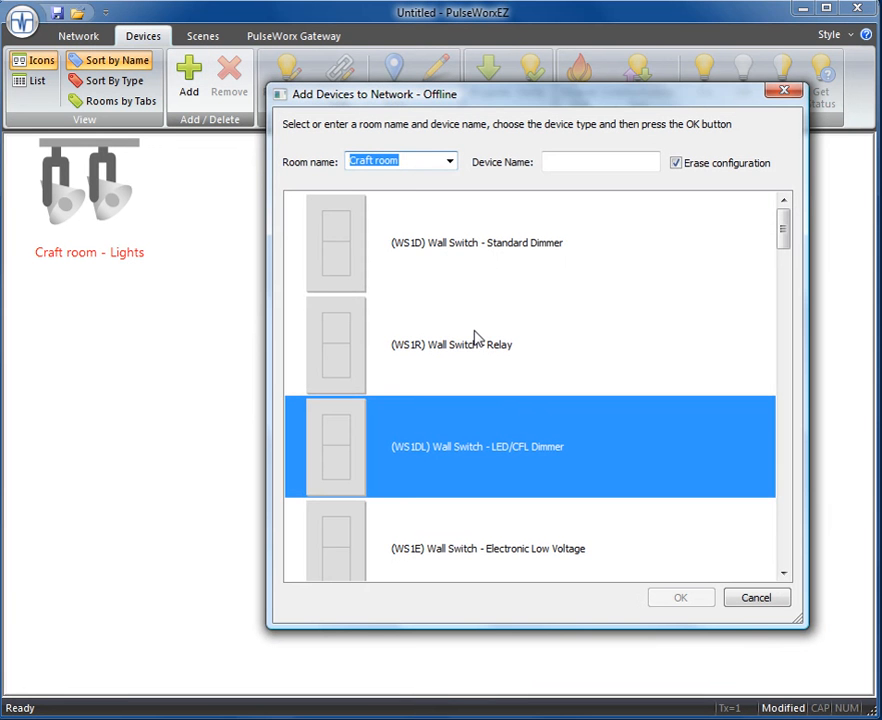
left_click(782, 520)
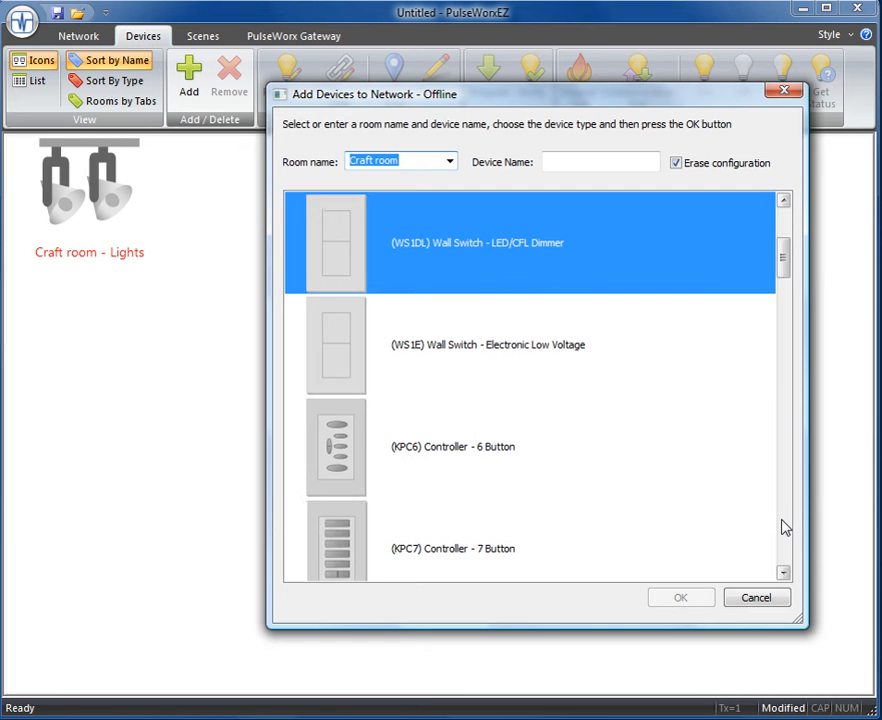
scroll(785, 528, "down", 4)
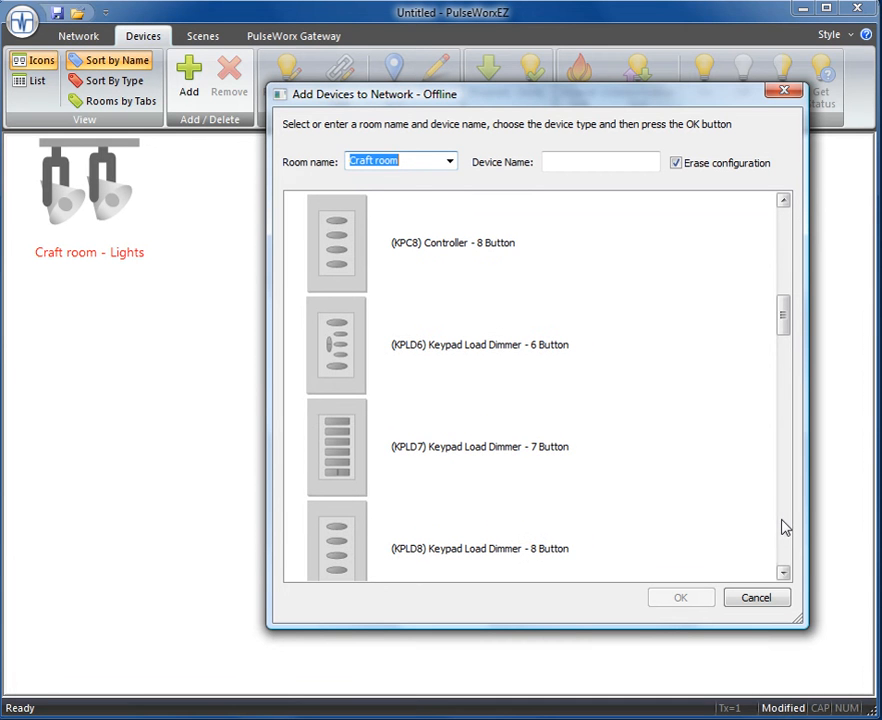
left_click(393, 441)
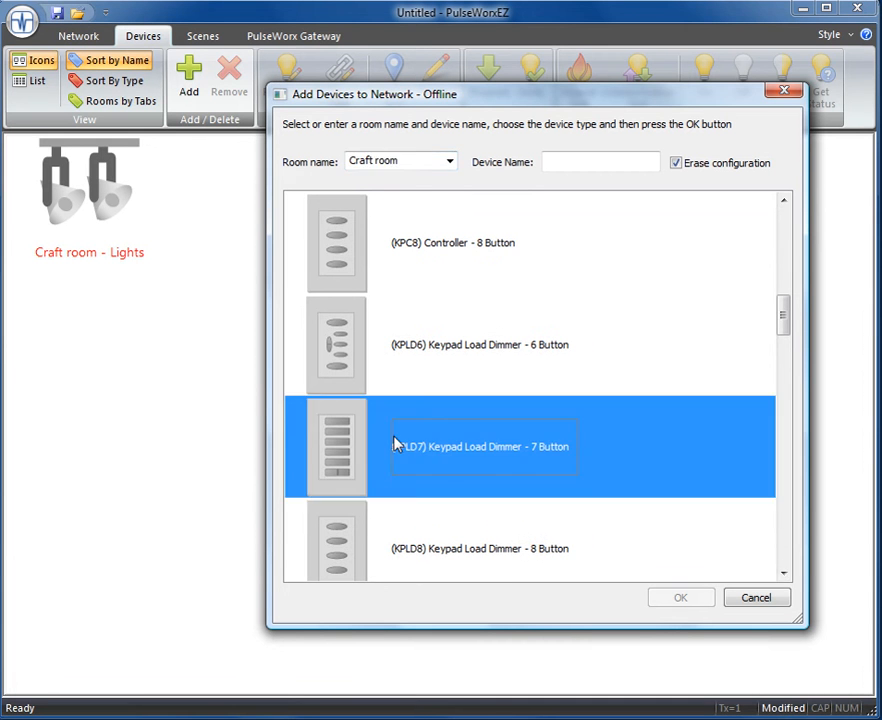
left_click(450, 161)
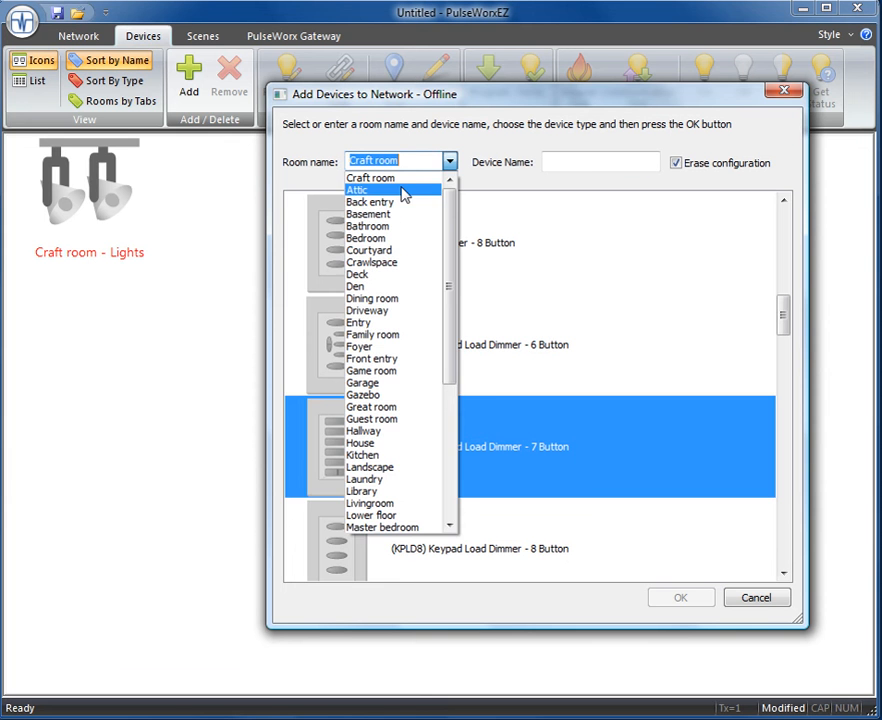
left_click(397, 203)
left_click(547, 163)
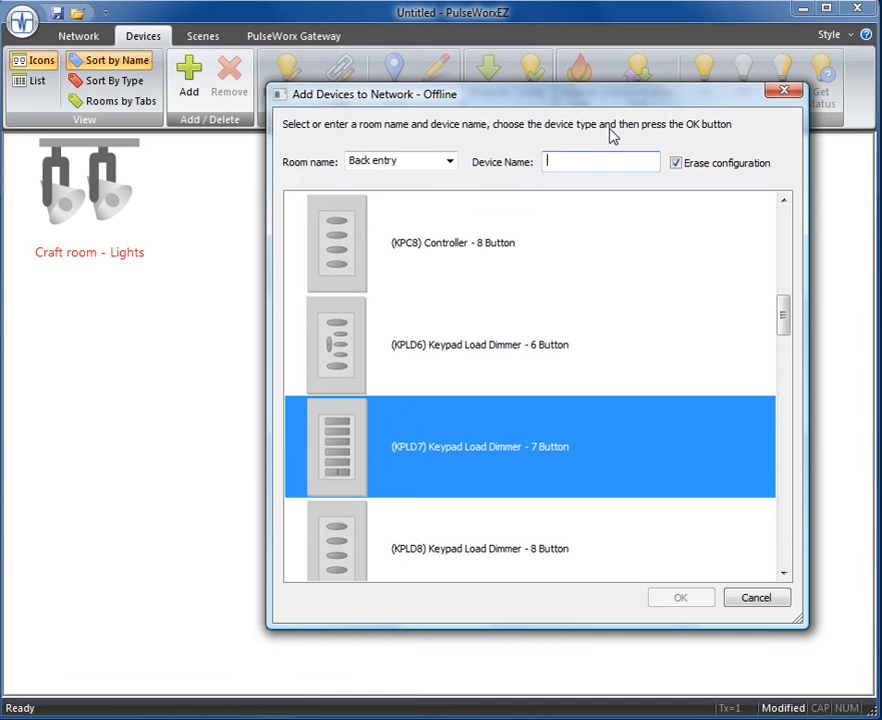
type("Keypad")
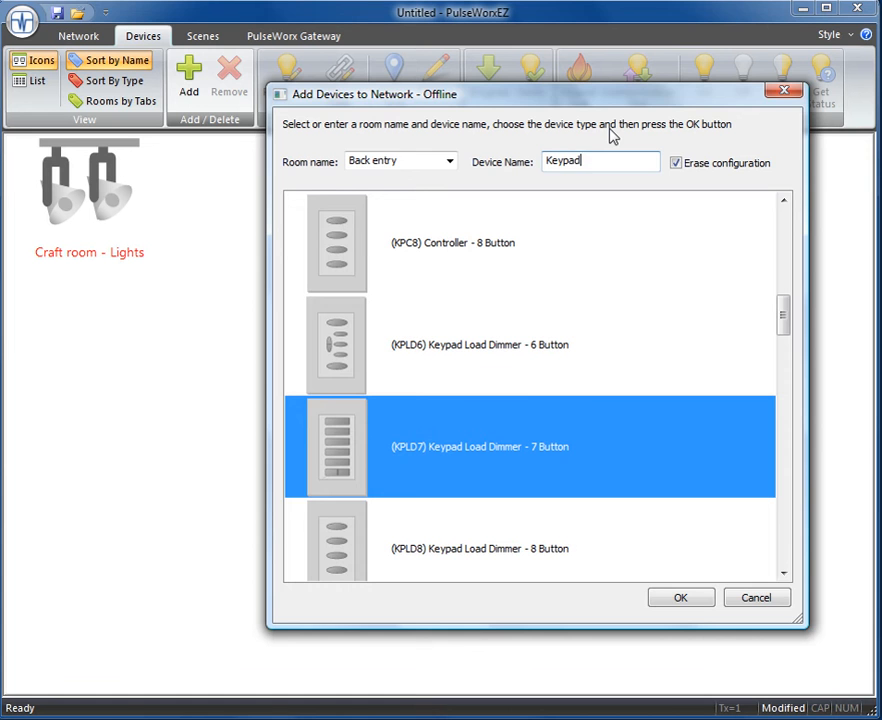
left_click(699, 597)
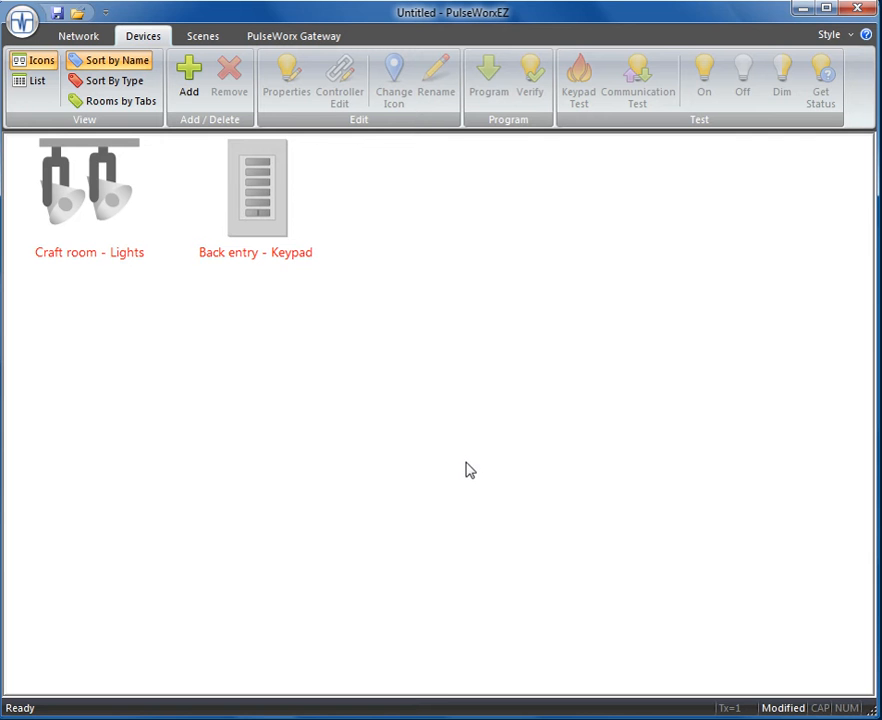
Step: Review the ID details and switch rocker settings of the Craft room - Lights device
left_click(115, 209)
right_click(115, 207)
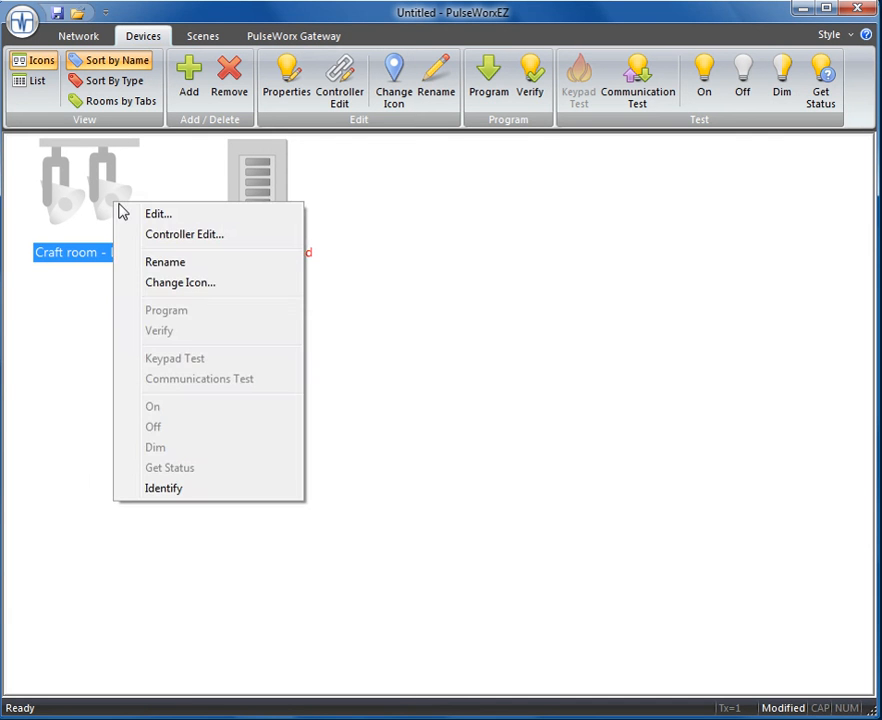
left_click(134, 216)
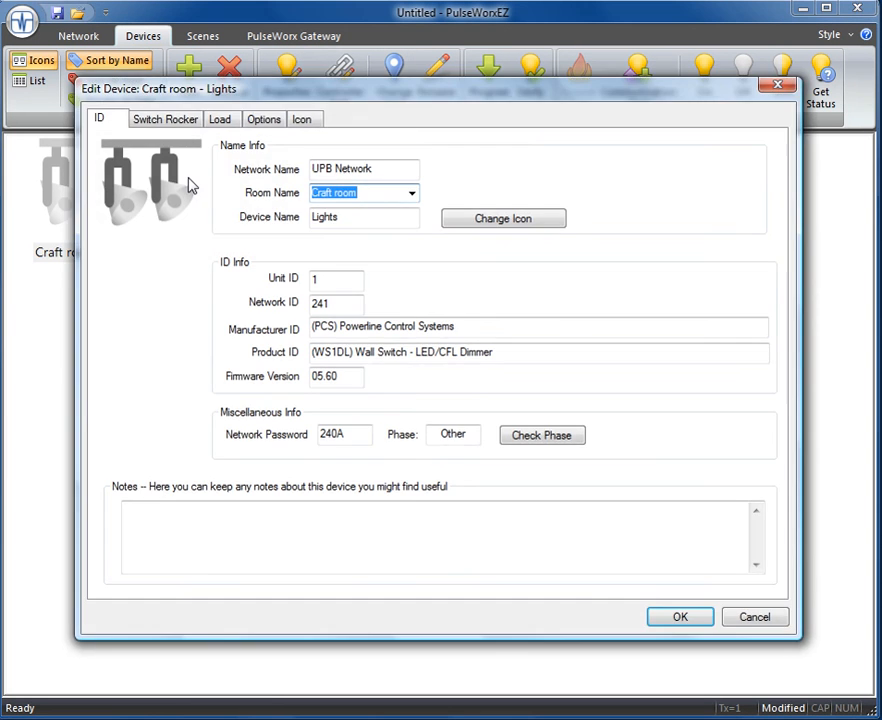
left_click(180, 123)
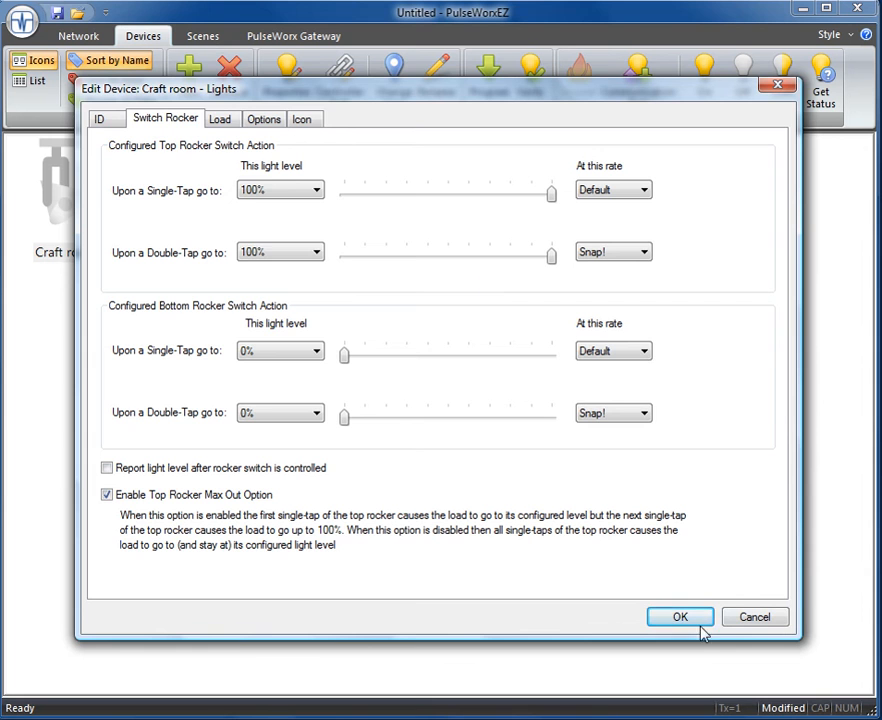
left_click(652, 620)
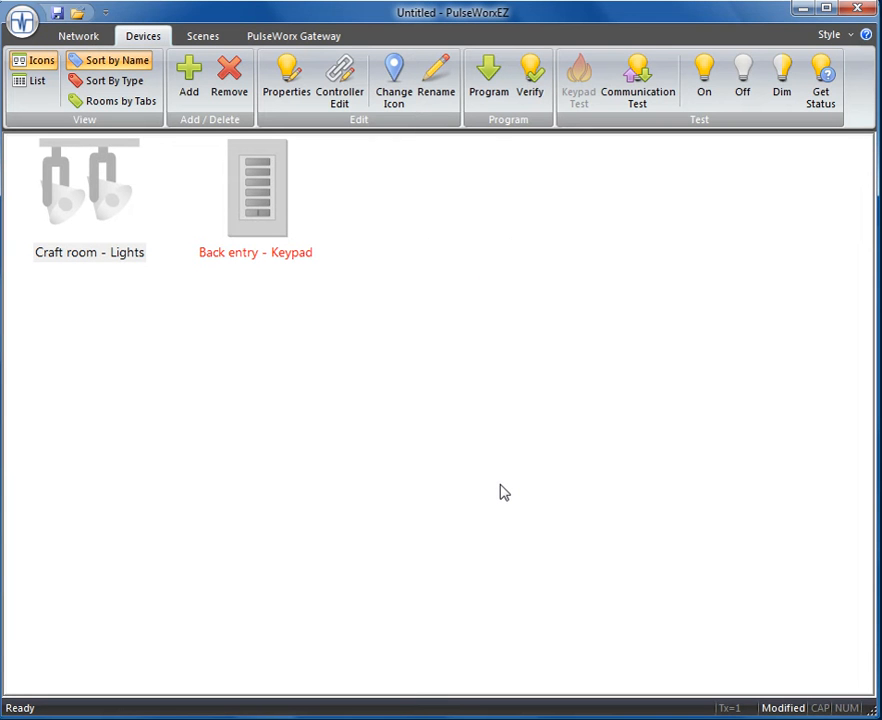
left_click(395, 405)
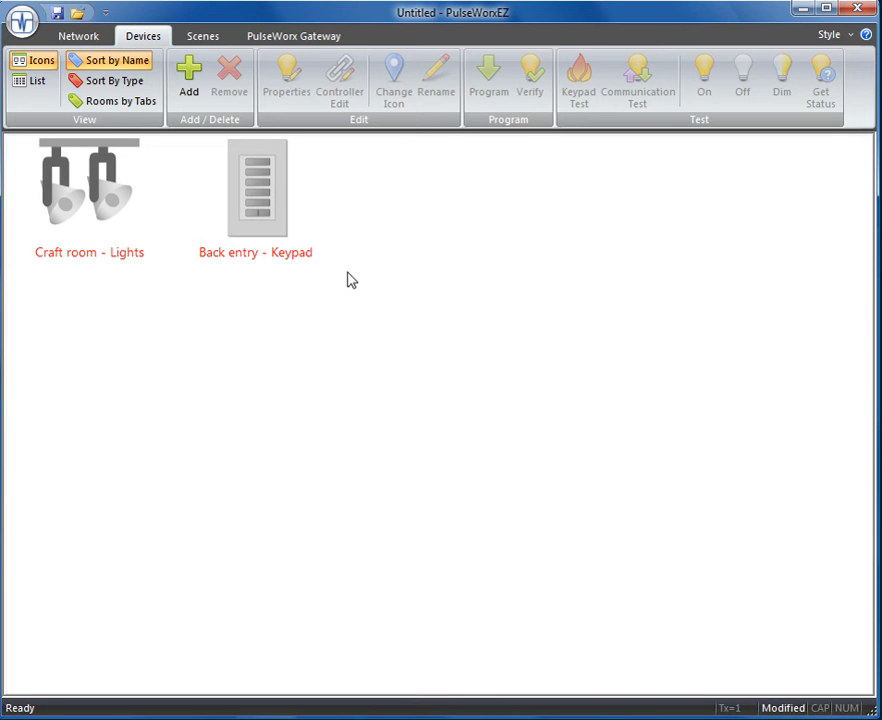
Step: Connect to the powerline interface and start programming both the Craft room - Lights and Back entry - Keypad devices
left_click(86, 40)
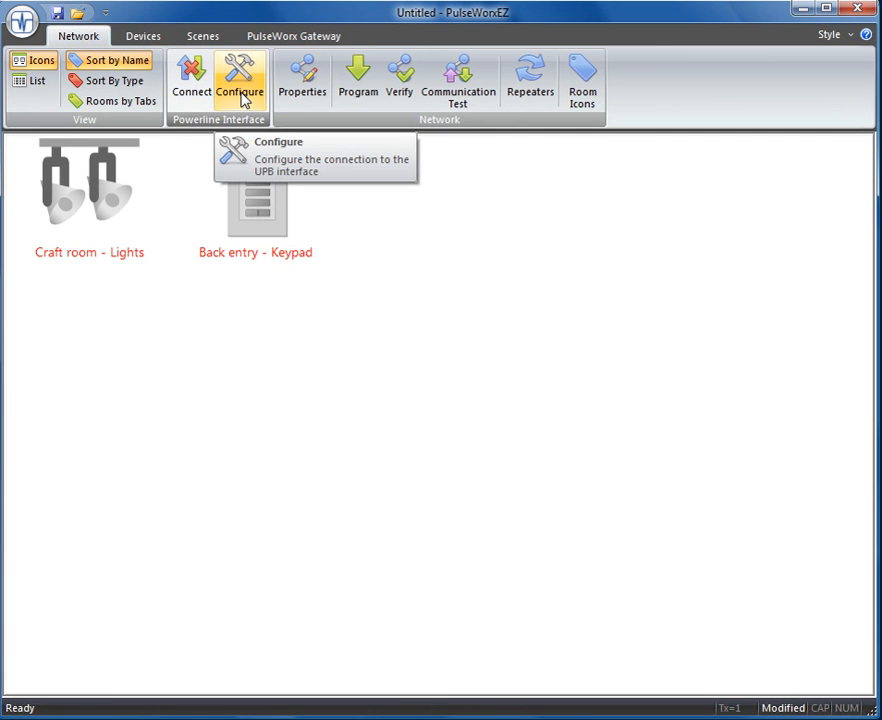
left_click(197, 91)
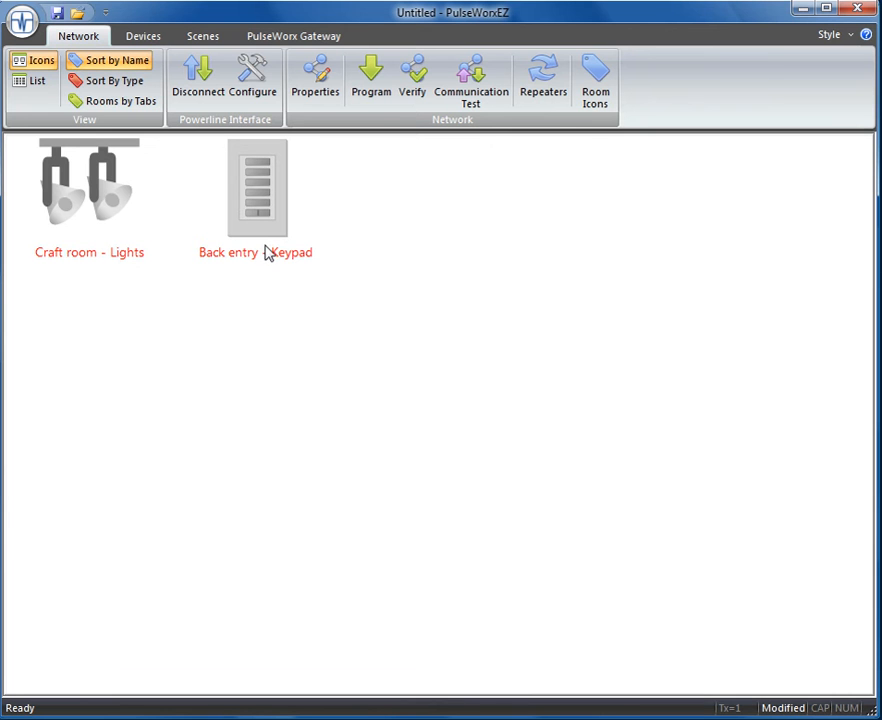
left_click(80, 192)
left_click_drag(360, 299, 120, 200)
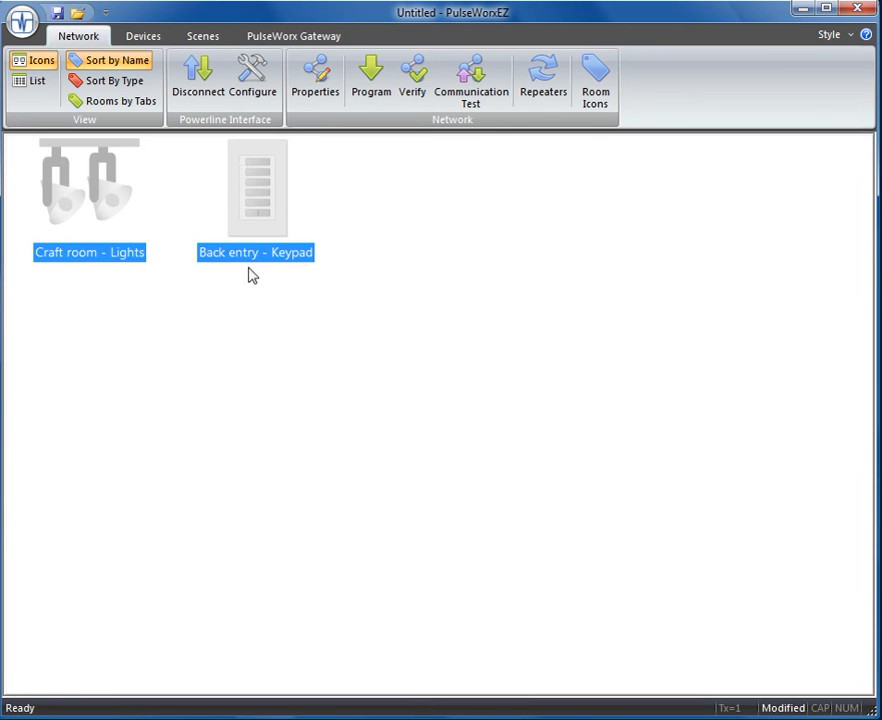
left_click(142, 38)
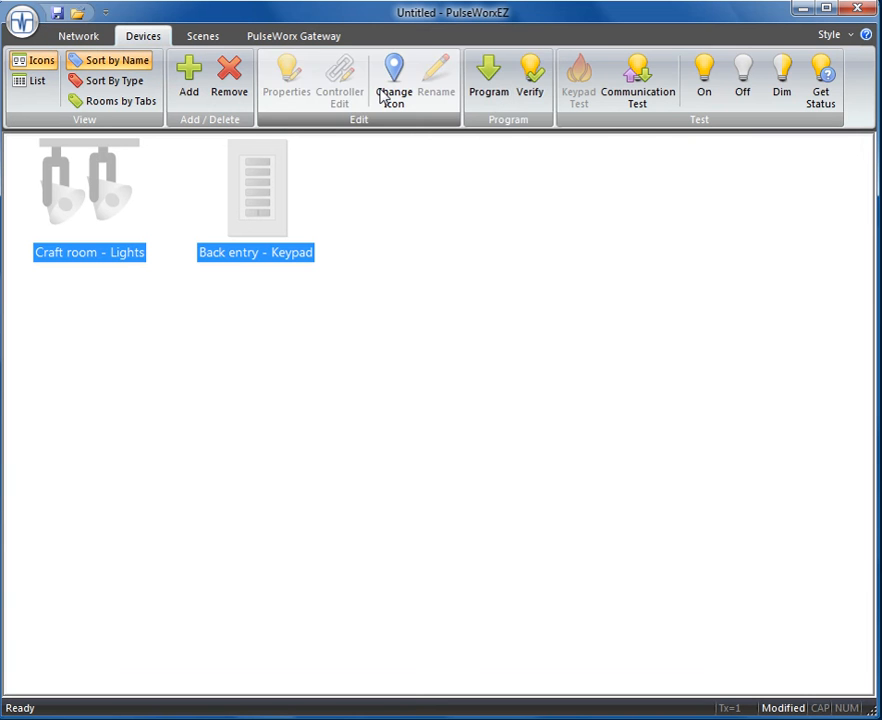
left_click(496, 96)
left_click(496, 96)
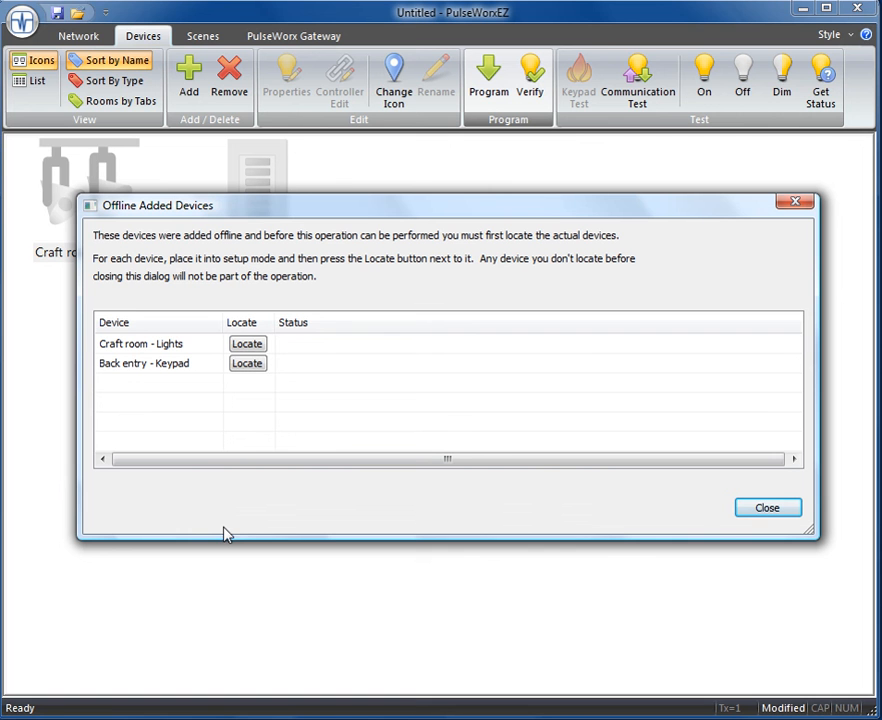
Step: Locate the actual Craft room - Lights device and run its programming through to completion
left_click(247, 346)
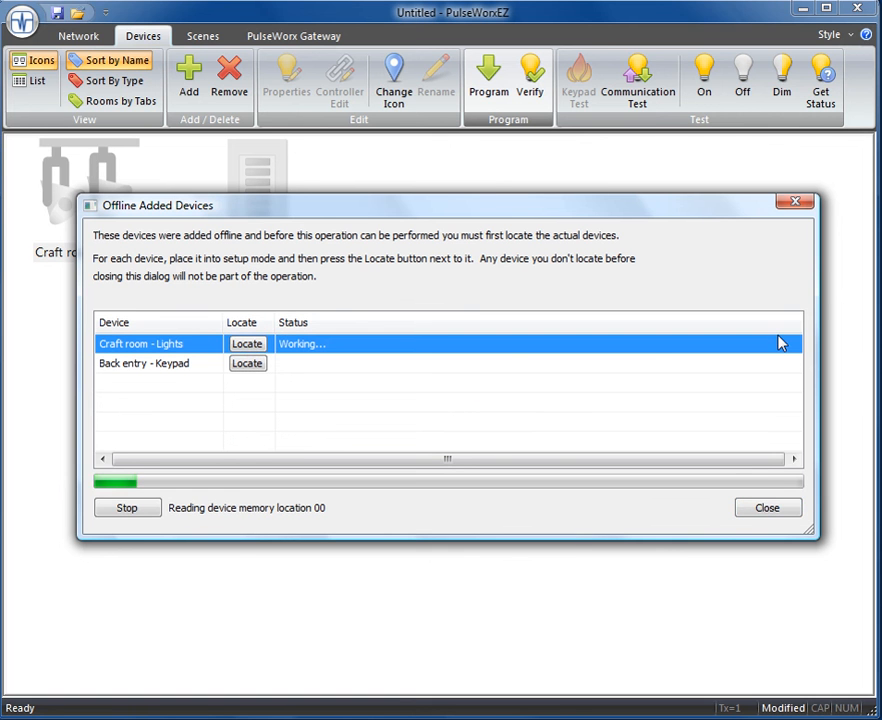
left_click_drag(797, 322, 782, 323)
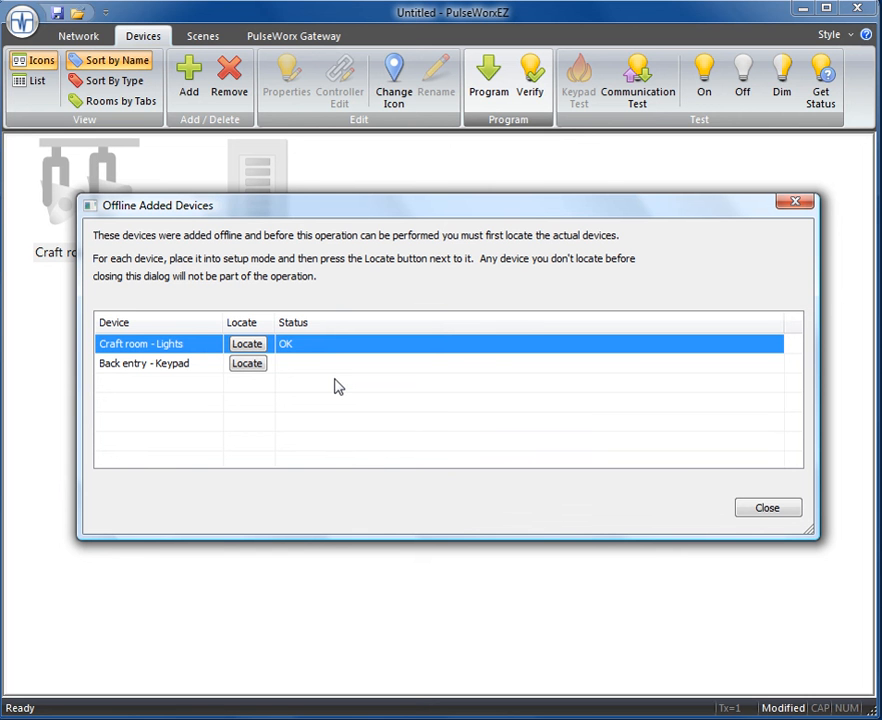
left_click(764, 509)
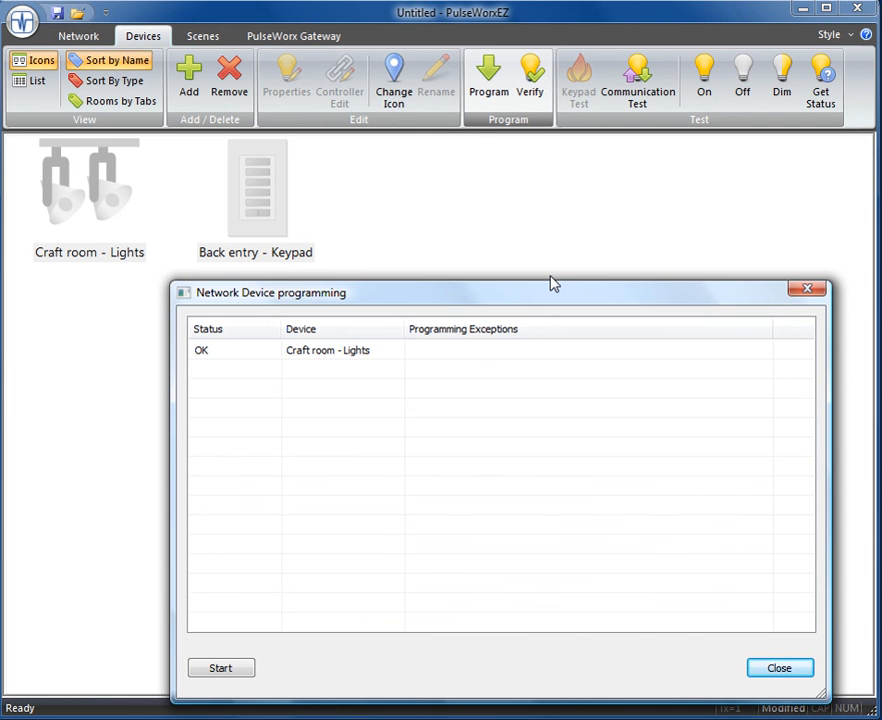
left_click(779, 670)
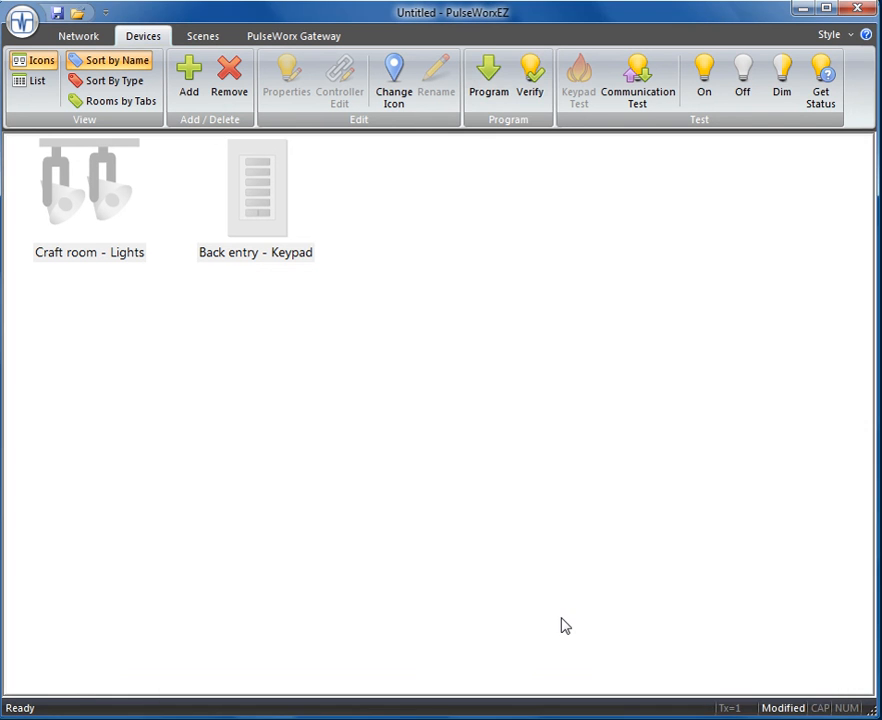